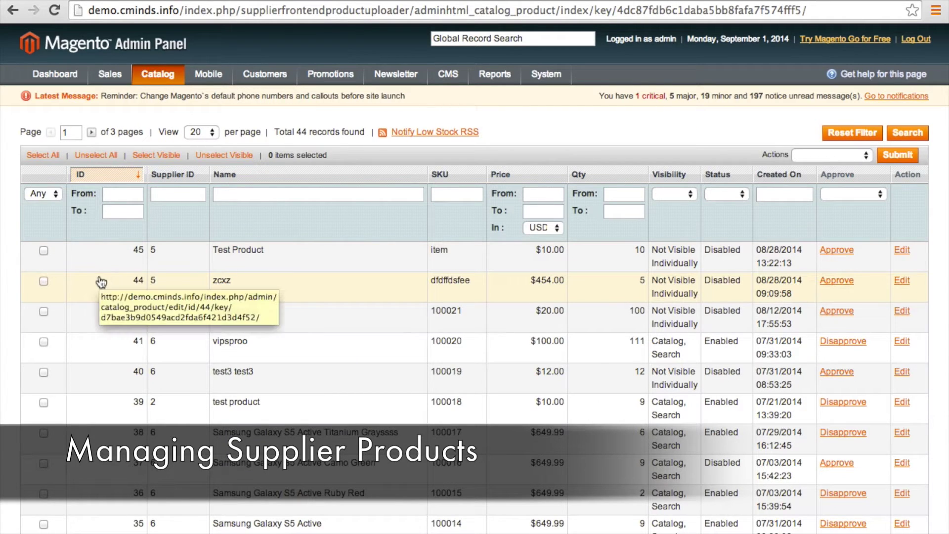
Select supplier products 45, 44 and 43 and show the bulk actions available for them
{"action": "left_click", "coordinate": [43, 250]}
{"action": "left_click", "coordinate": [43, 280]}
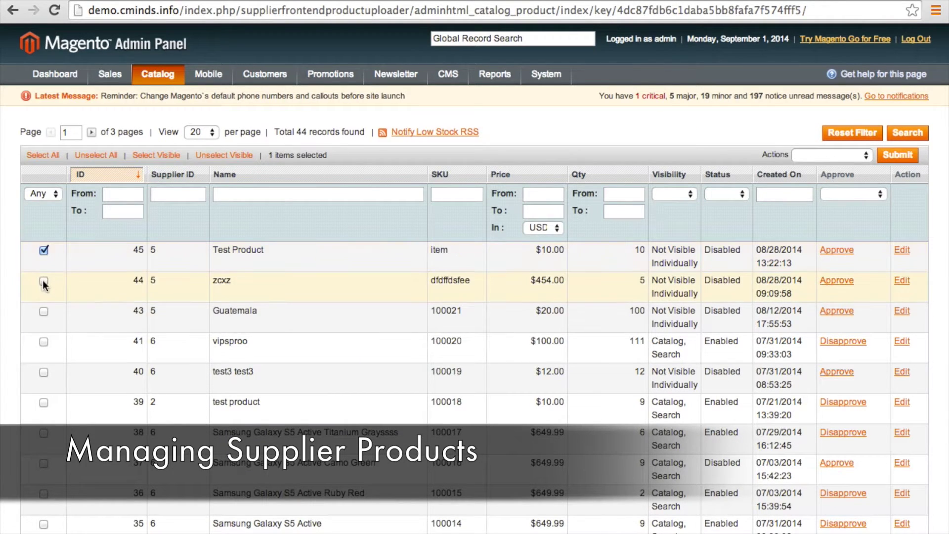
{"action": "left_click", "coordinate": [44, 311]}
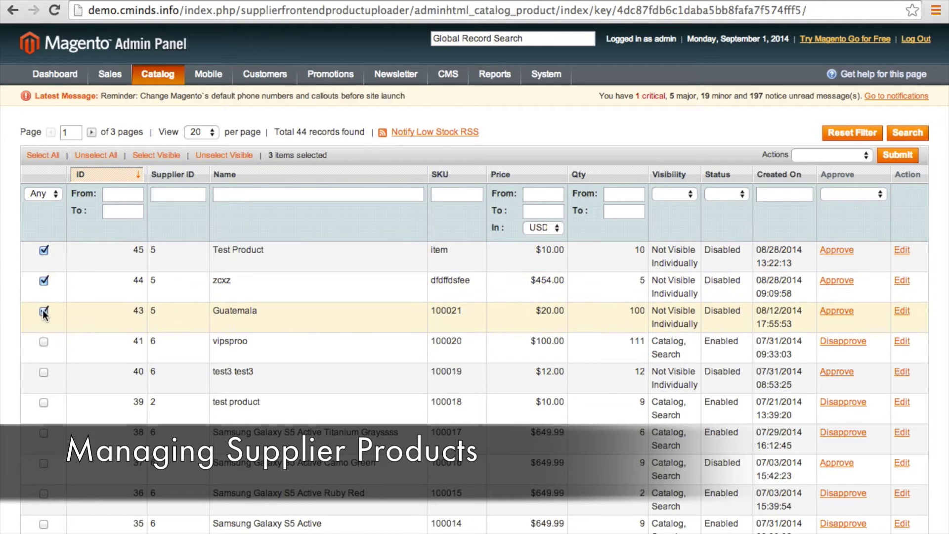
{"action": "left_click", "coordinate": [834, 157]}
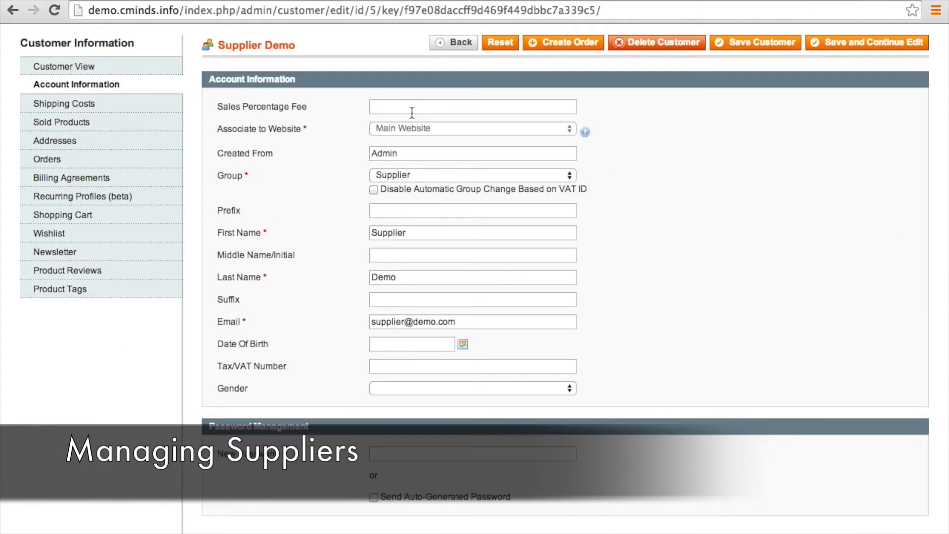
Set the supplier's sales percentage fee to 7 and keep the account in the Supplier group
{"action": "left_click", "coordinate": [410, 108]}
{"action": "type", "text": "7"}
{"action": "left_click", "coordinate": [410, 176]}
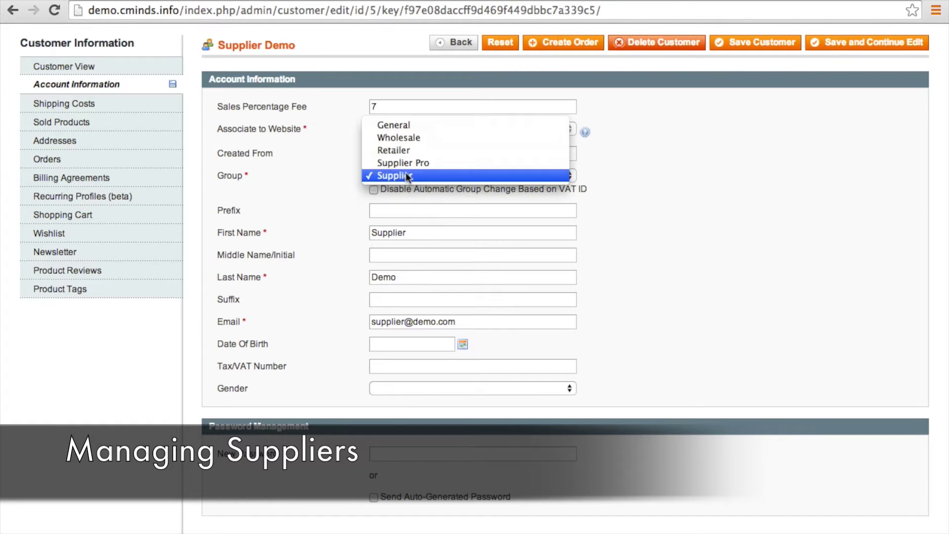
{"action": "left_click", "coordinate": [405, 175]}
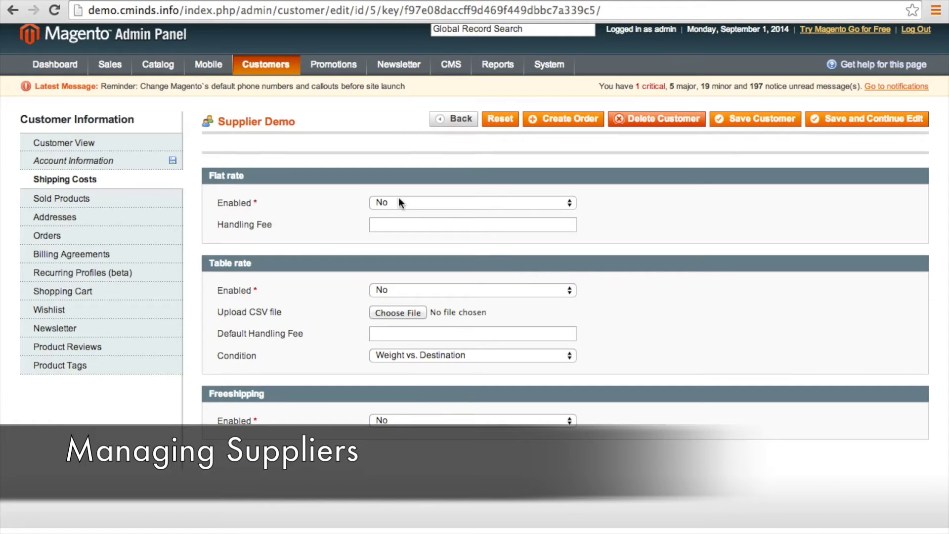
Leave flat rate and table rate shipping disabled, keeping the condition as Weight vs. Destination
{"action": "left_click", "coordinate": [398, 197]}
{"action": "left_click", "coordinate": [393, 228]}
{"action": "left_click", "coordinate": [387, 287]}
{"action": "left_click", "coordinate": [387, 293]}
{"action": "left_click", "coordinate": [397, 334]}
{"action": "left_click", "coordinate": [434, 355]}
{"action": "left_click", "coordinate": [434, 355]}
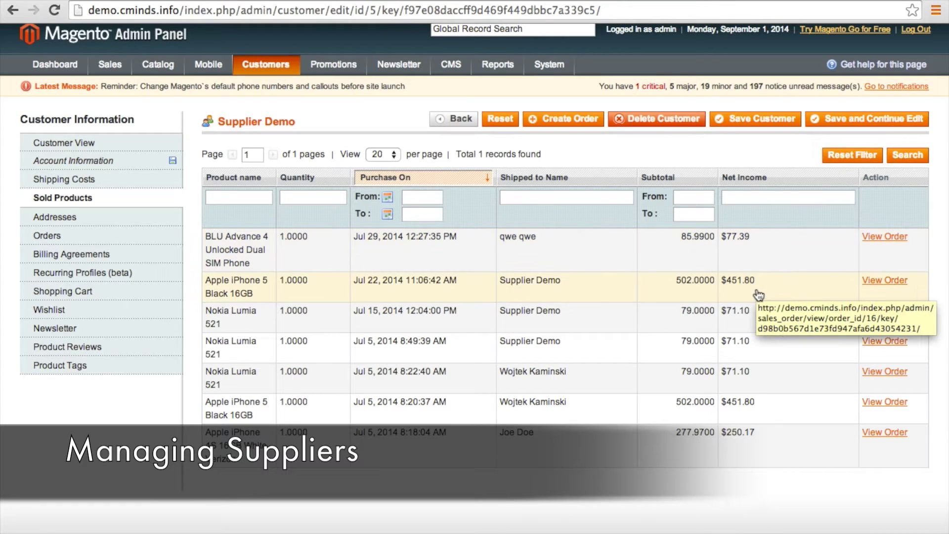
Open the order for the BLU Advance 4 sale from the Sold Products list
{"action": "left_click", "coordinate": [873, 239]}
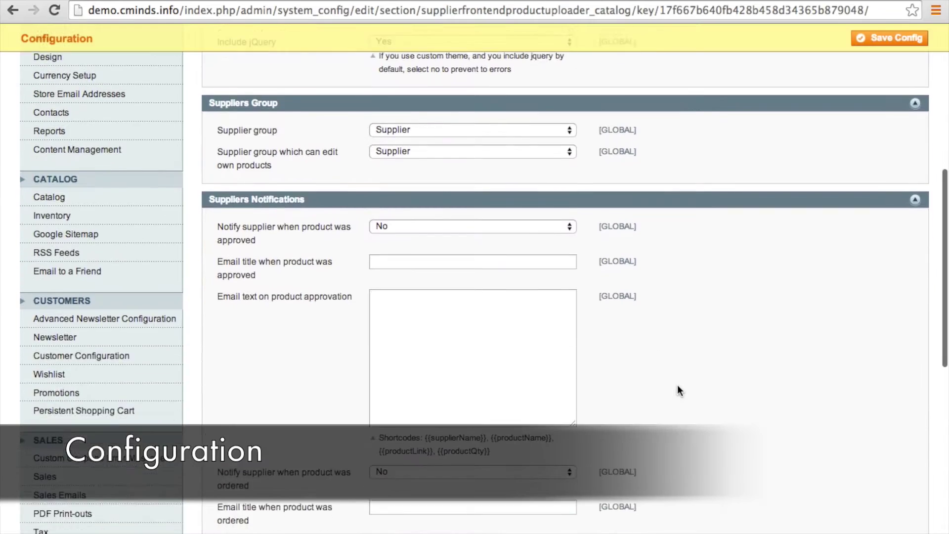
Keep approval notifications set to No and title the approval email 'Product Approved!'
{"action": "scroll", "coordinate": [678, 385], "scroll_direction": "down", "scroll_amount": 2}
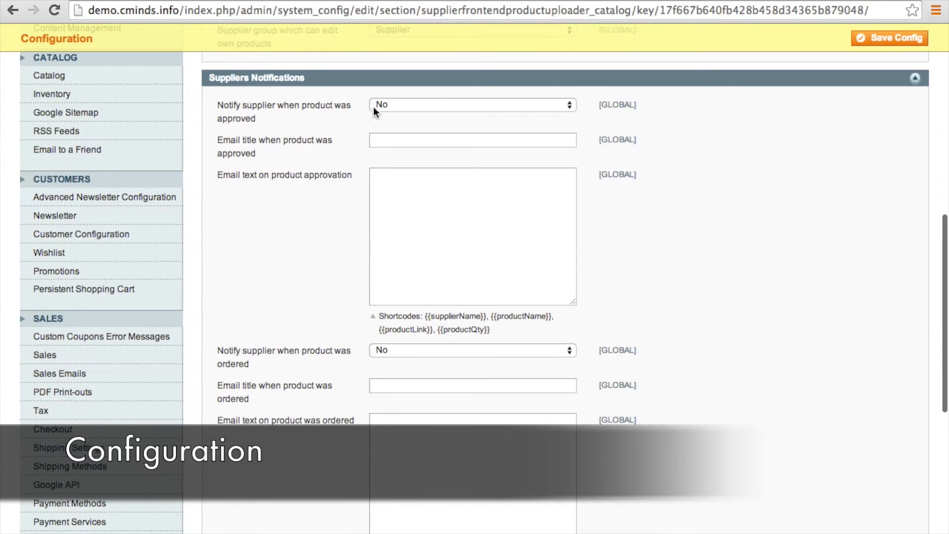
{"action": "left_click", "coordinate": [392, 105]}
{"action": "left_click", "coordinate": [391, 105]}
{"action": "left_click", "coordinate": [417, 140]}
{"action": "type", "text": "Product Approved!"}
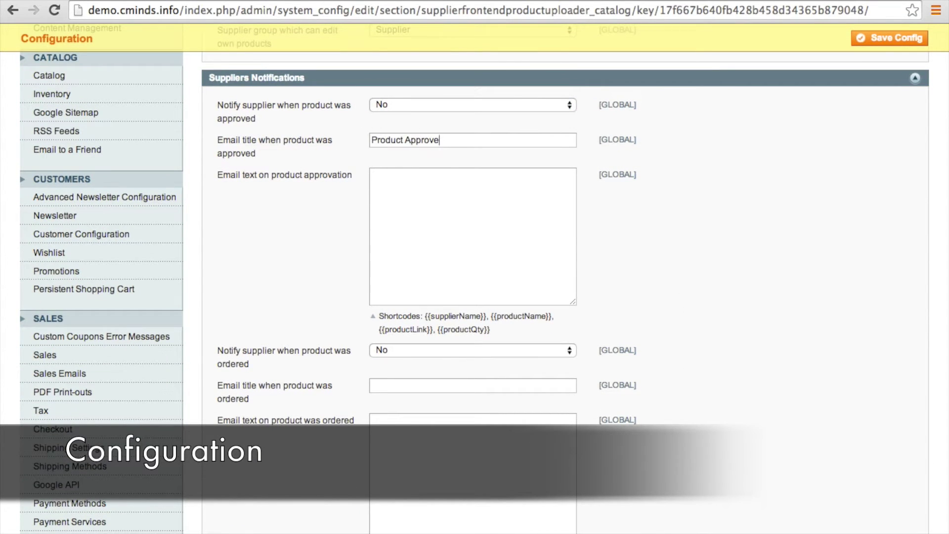
Write the approval email text using the {{supplierName}}, {{productName}} and {{productQty}} shortcodes
{"action": "left_click", "coordinate": [420, 191]}
{"action": "left_click_drag", "start_coordinate": [426, 315], "coordinate": [552, 317]}
{"action": "type", "text": "Dear"}
{"action": "type", "text": "{{supplierName}}"}
{"action": "type", "text": ","}
{"action": "key", "text": "Return"}
{"action": "key", "text": "Return"}
{"action": "type", "text": "Your"}
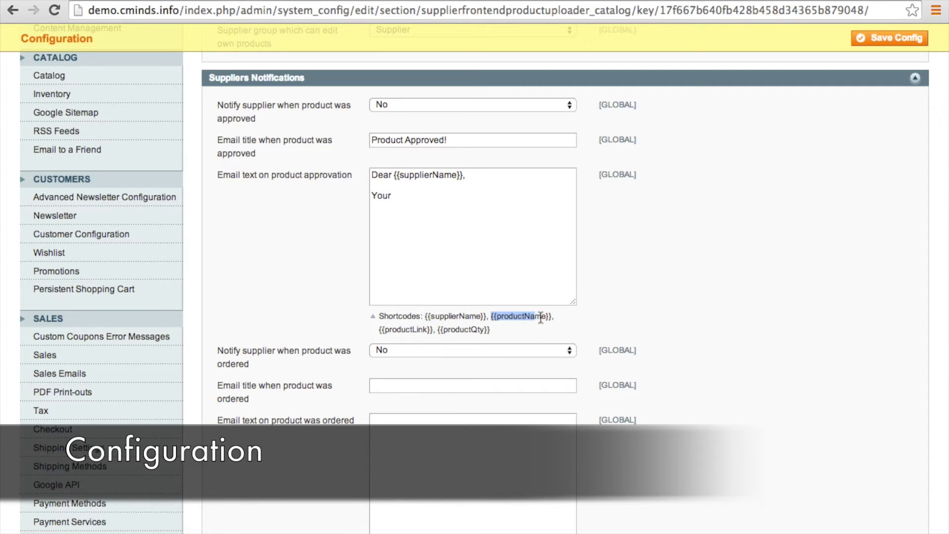
{"action": "type", "text": "{{productName}}"}
{"action": "type", "text": "has been approved! You have"}
{"action": "left_click_drag", "start_coordinate": [438, 329], "coordinate": [554, 319]}
{"action": "type", "text": "{{productQty}}"}
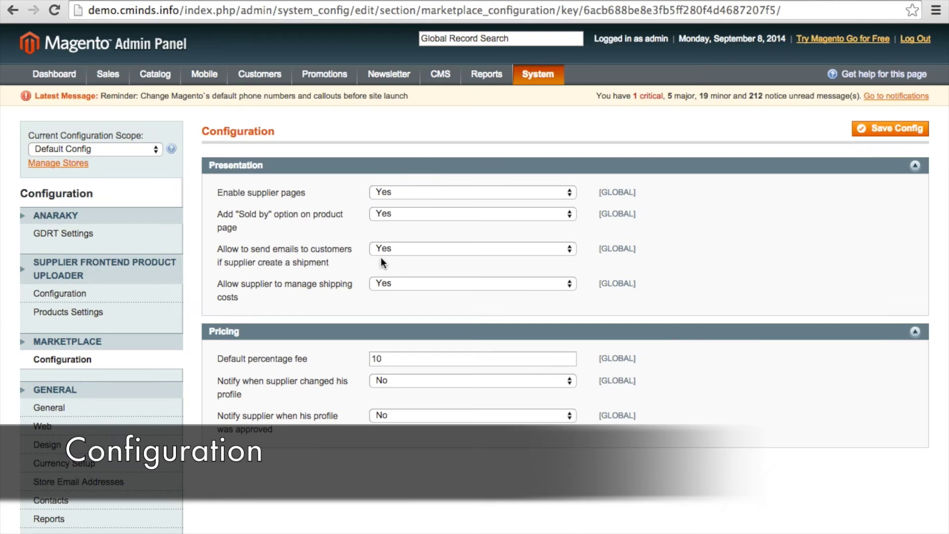
Keep customer shipment emails and supplier-managed shipping costs enabled
{"action": "left_click", "coordinate": [386, 249]}
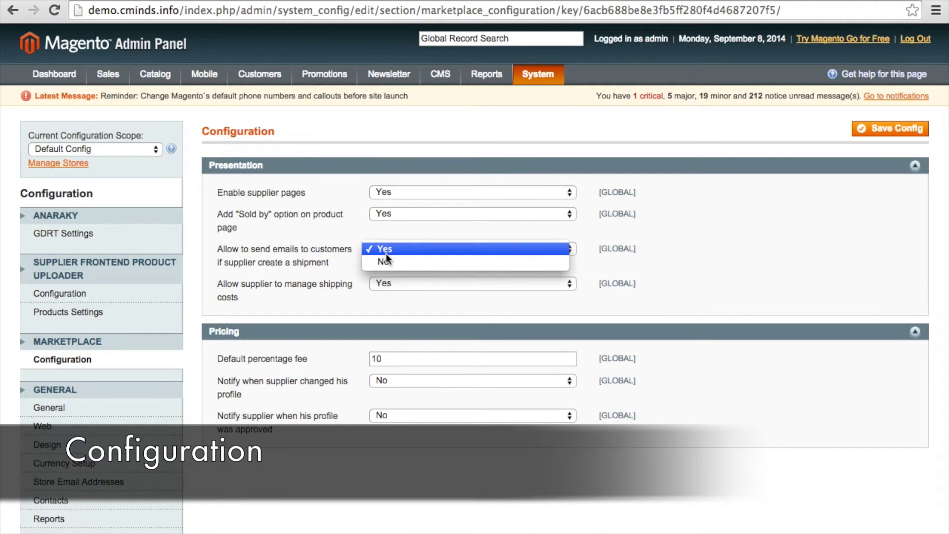
{"action": "left_click", "coordinate": [387, 252]}
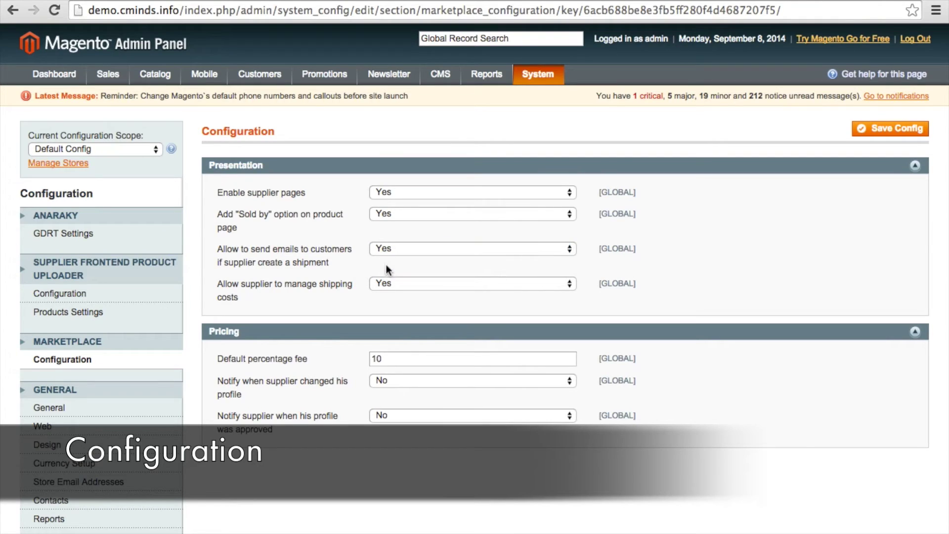
{"action": "left_click", "coordinate": [388, 285]}
{"action": "left_click", "coordinate": [388, 283]}
Leave the default percentage fee at 10 and view the attribute sets for supplier products
{"action": "left_click_drag", "start_coordinate": [381, 357], "coordinate": [367, 360]}
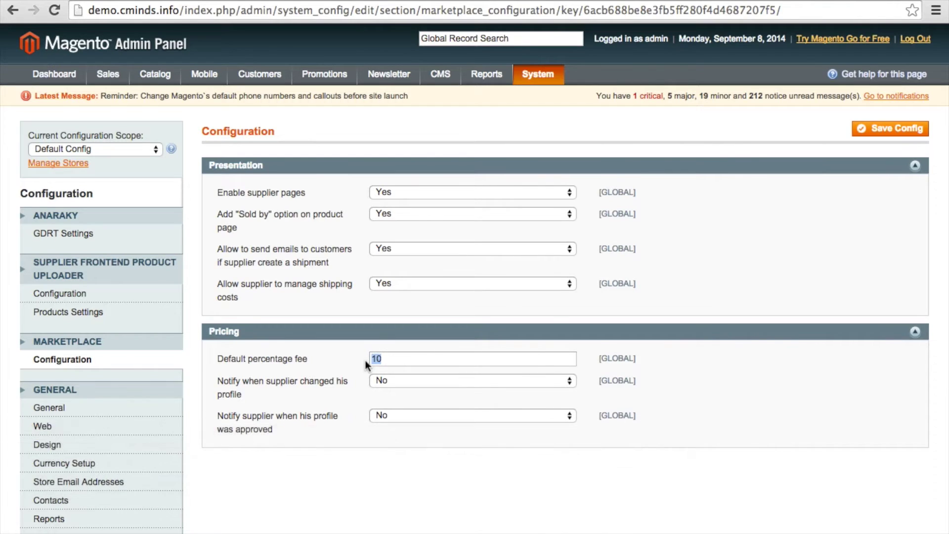
{"action": "left_click", "coordinate": [388, 359]}
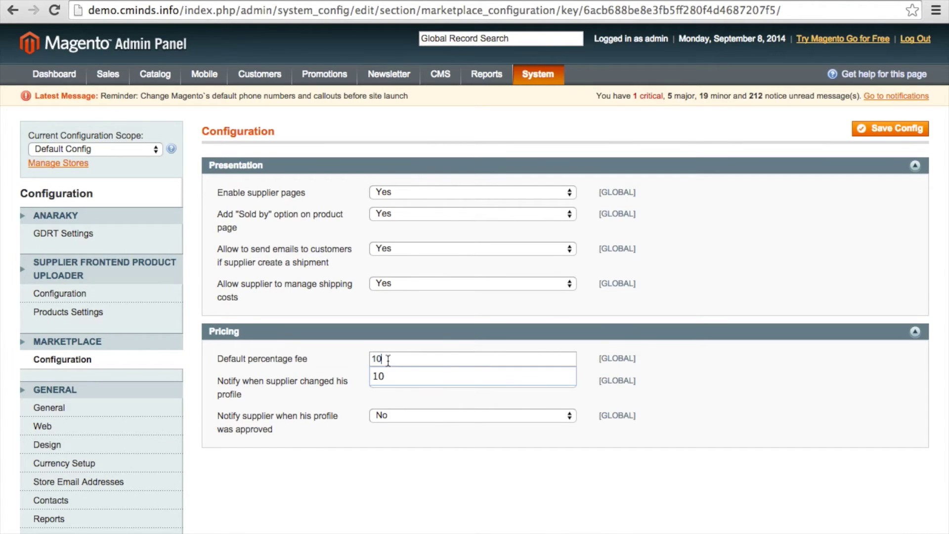
{"action": "left_click", "coordinate": [395, 391]}
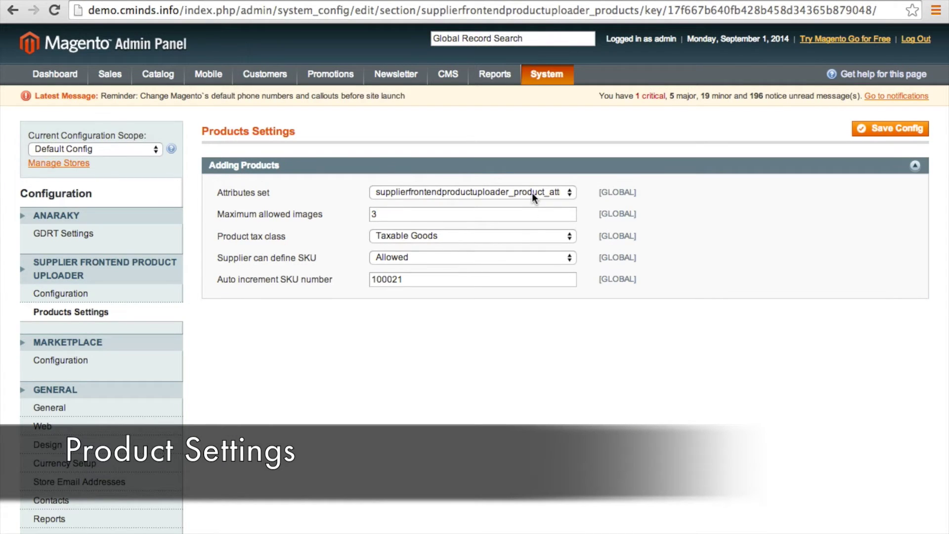
{"action": "left_click", "coordinate": [532, 192]}
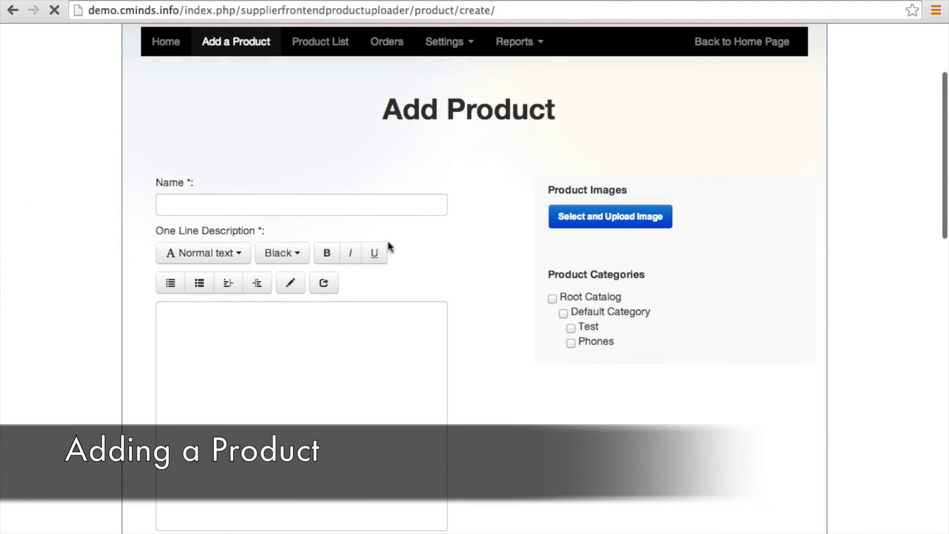
Move through the name, description, price, special price, quantity, SKU and weight fields
{"action": "left_click", "coordinate": [355, 203]}
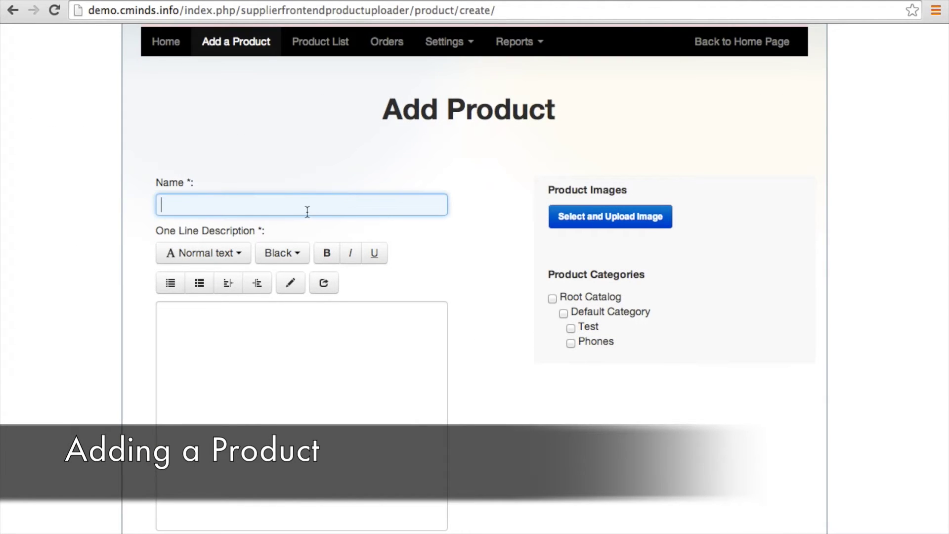
{"action": "left_click", "coordinate": [354, 382]}
{"action": "scroll", "coordinate": [354, 381], "scroll_direction": "down", "scroll_amount": 10}
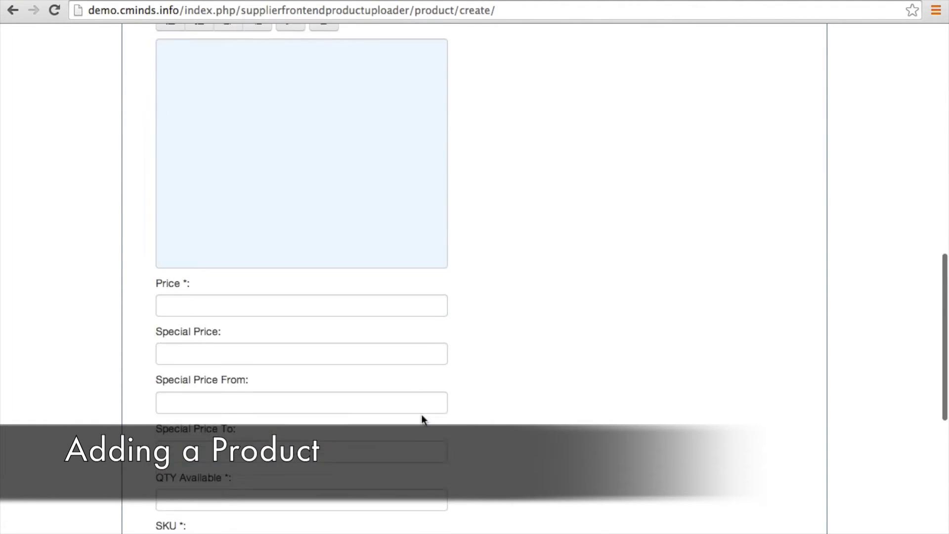
{"action": "left_click", "coordinate": [281, 90]}
{"action": "left_click", "coordinate": [239, 146]}
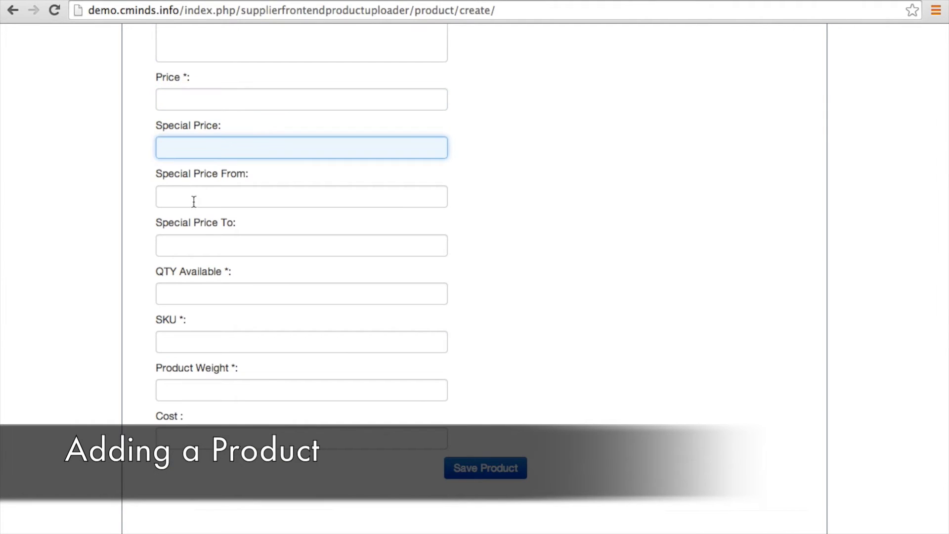
{"action": "left_click", "coordinate": [181, 295]}
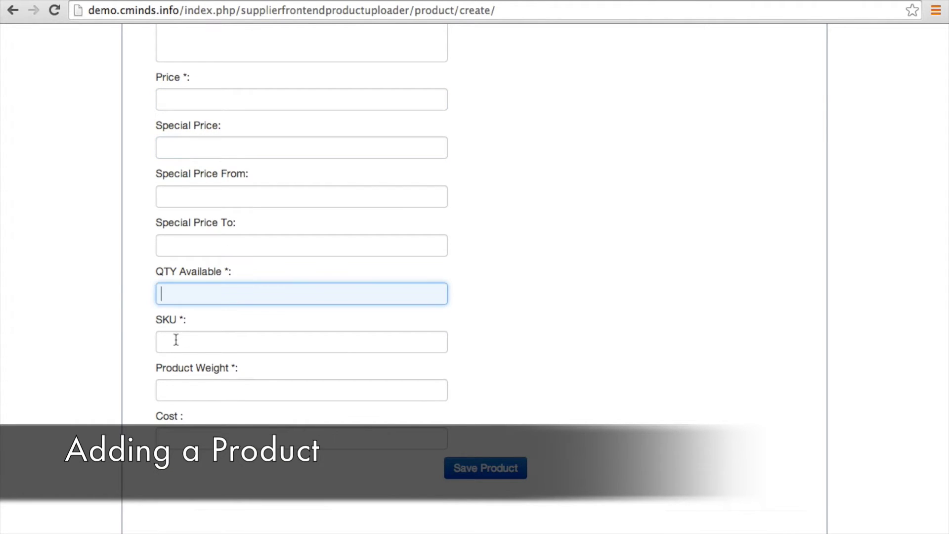
{"action": "left_click", "coordinate": [177, 340]}
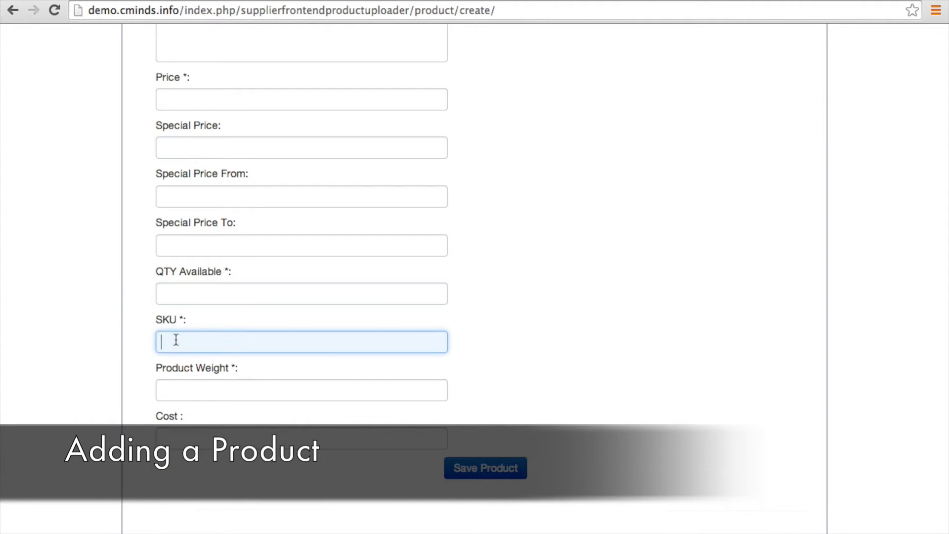
{"action": "left_click", "coordinate": [168, 388]}
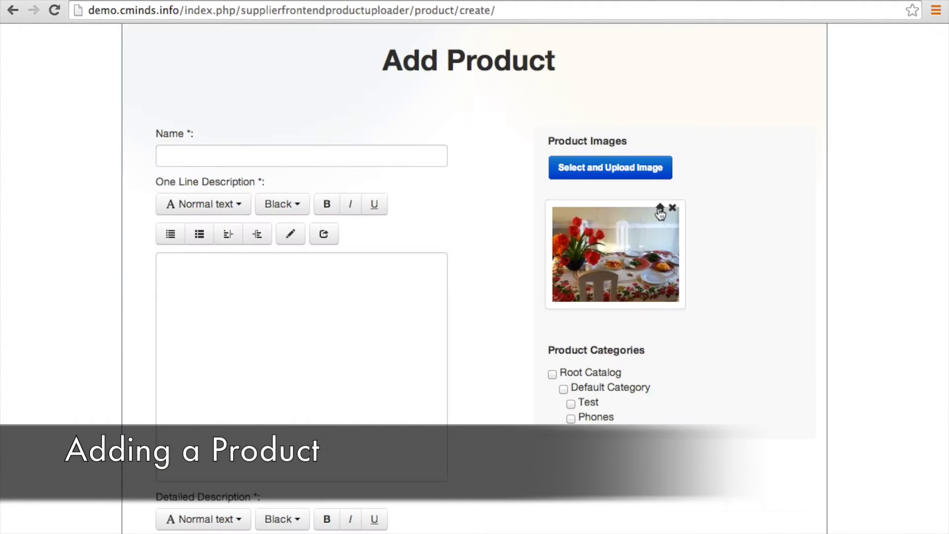
Make the uploaded photo the main image and assign Root Catalog, Default Category and Phones
{"action": "left_click", "coordinate": [660, 212]}
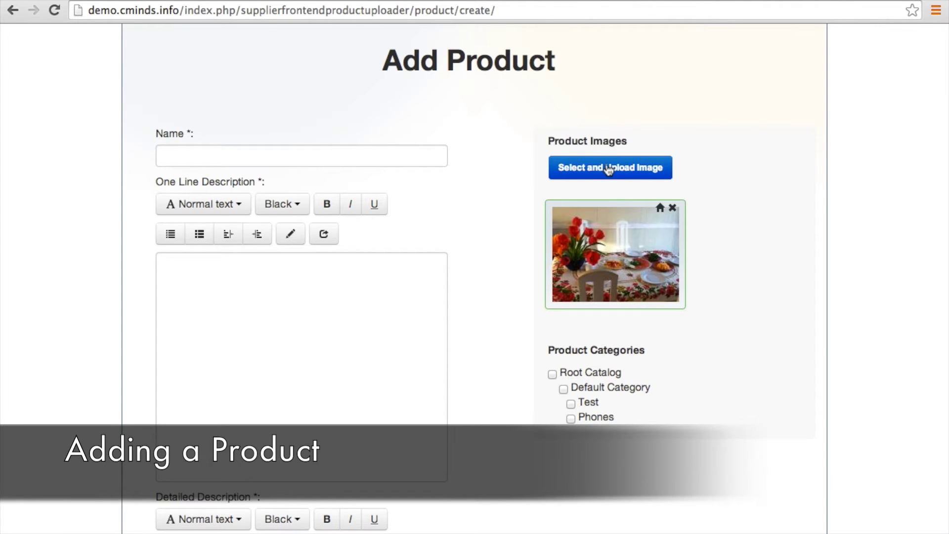
{"action": "scroll", "coordinate": [524, 341], "scroll_direction": "down", "scroll_amount": 3}
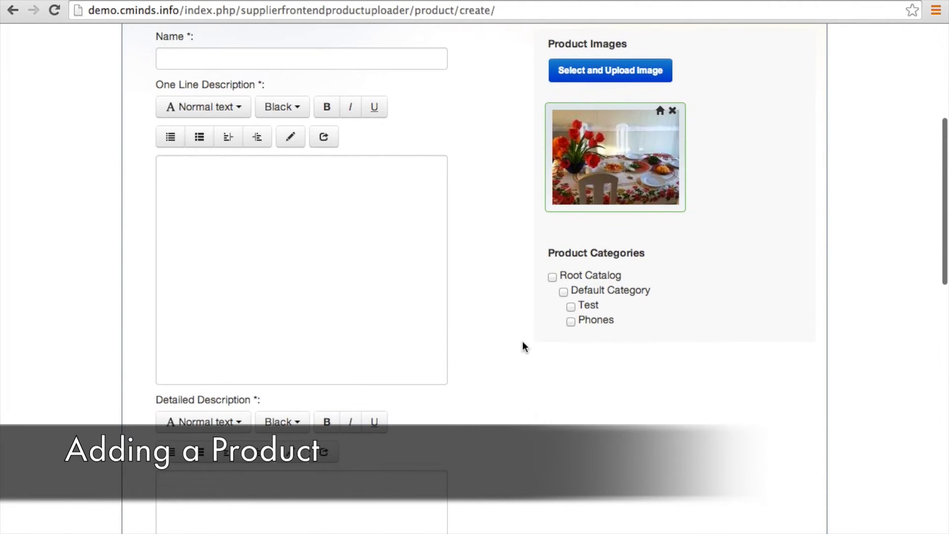
{"action": "left_click", "coordinate": [553, 277]}
{"action": "left_click", "coordinate": [563, 292]}
{"action": "left_click", "coordinate": [571, 322]}
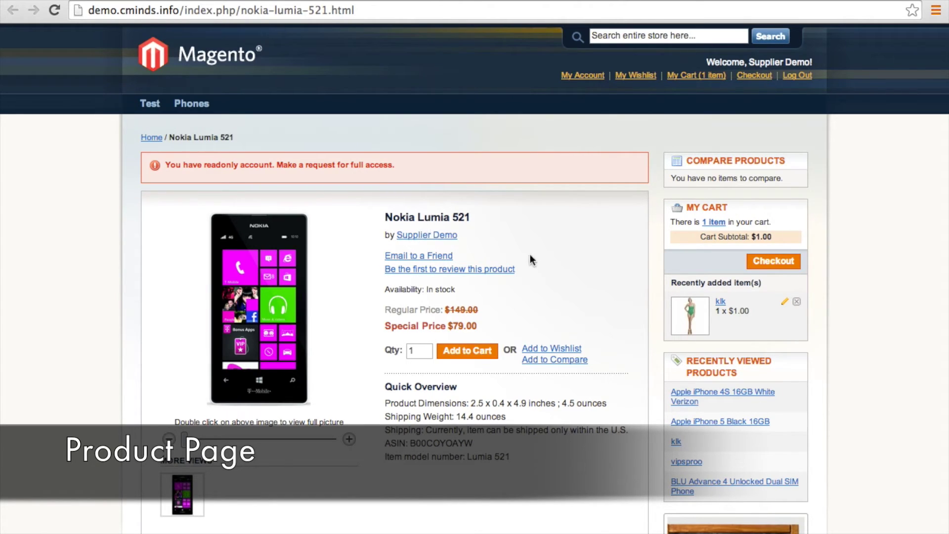
Scroll the Nokia Lumia 521 page down to its Details and Product Tags sections
{"action": "scroll", "coordinate": [530, 255], "scroll_direction": "down", "scroll_amount": 3}
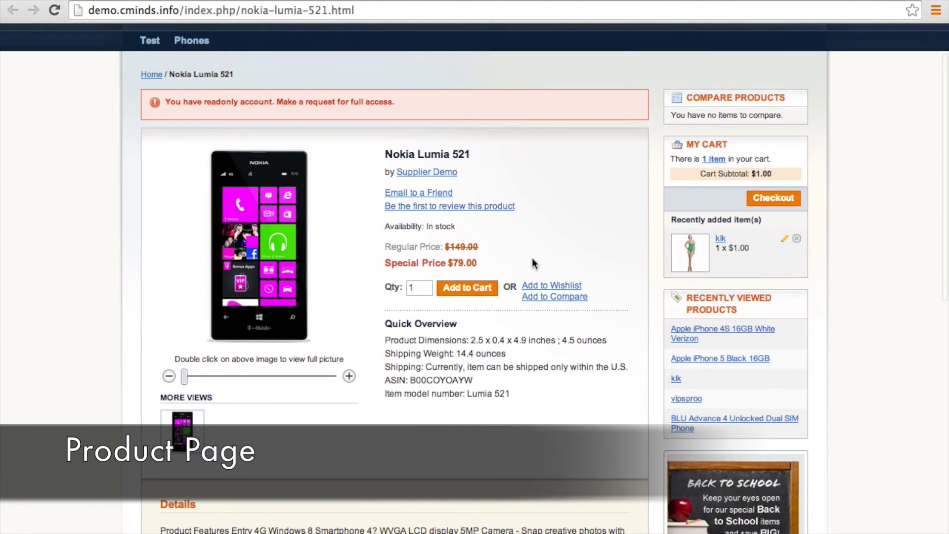
{"action": "scroll", "coordinate": [533, 263], "scroll_direction": "down", "scroll_amount": 2}
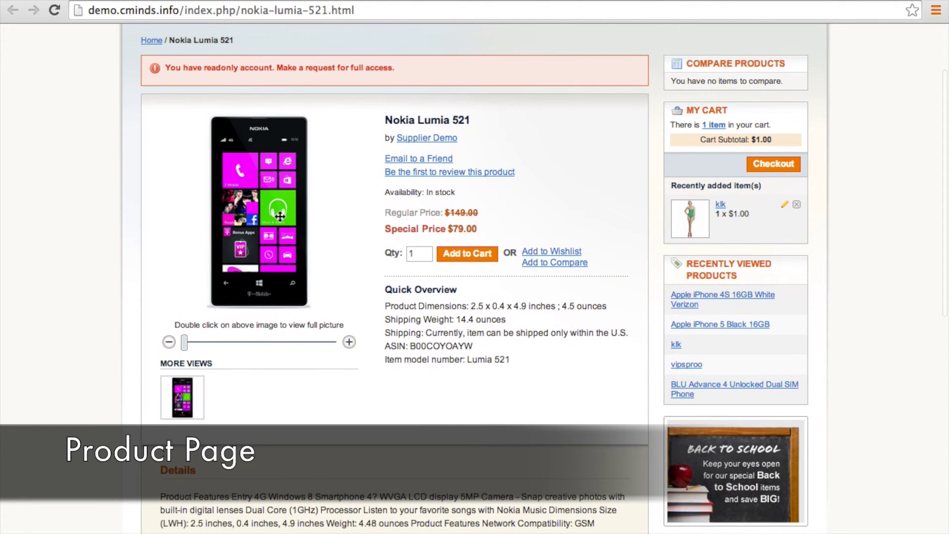
{"action": "scroll", "coordinate": [446, 331], "scroll_direction": "down", "scroll_amount": 7}
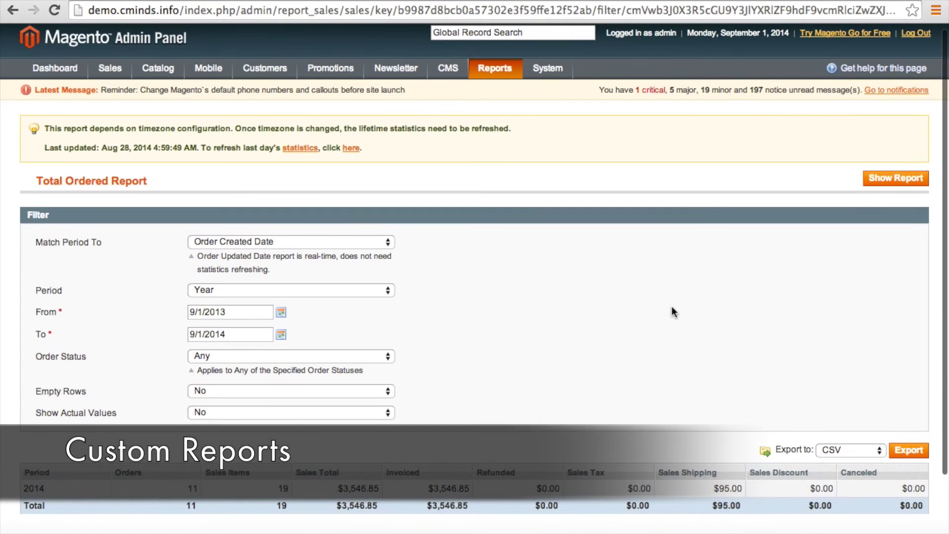
Switch the Total Ordered Report period to Month and regenerate it to show monthly rows
{"action": "left_click", "coordinate": [388, 290]}
{"action": "left_click", "coordinate": [364, 242]}
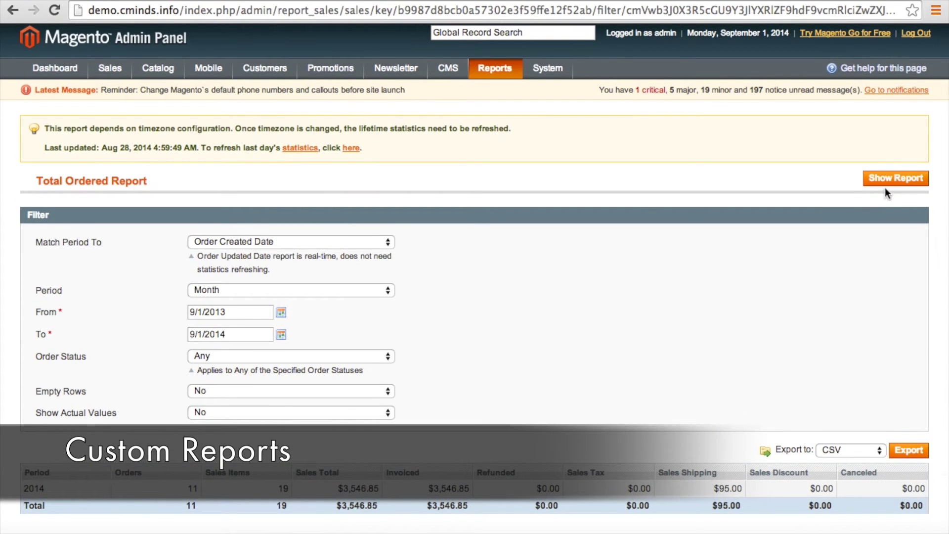
{"action": "left_click", "coordinate": [888, 173]}
{"action": "scroll", "coordinate": [657, 368], "scroll_direction": "down", "scroll_amount": 3}
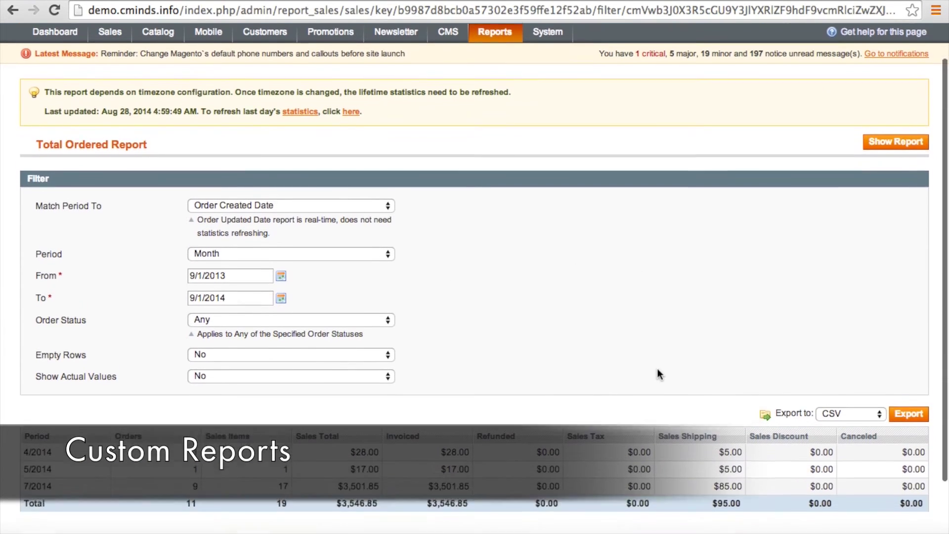
{"action": "scroll", "coordinate": [658, 374], "scroll_direction": "down", "scroll_amount": 3}
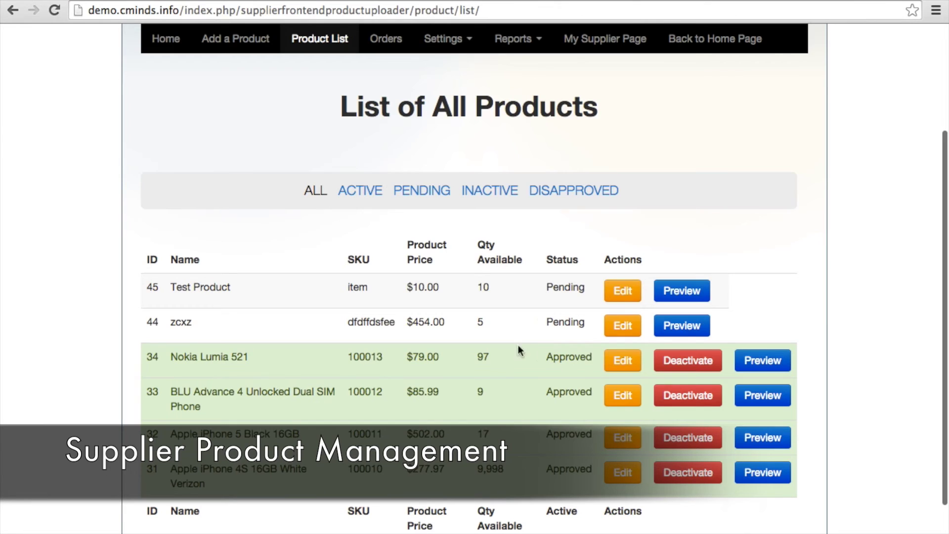
Preview the Apple iPhone 4S 16GB White Verizon product and scroll through its storefront page
{"action": "left_click", "coordinate": [755, 472]}
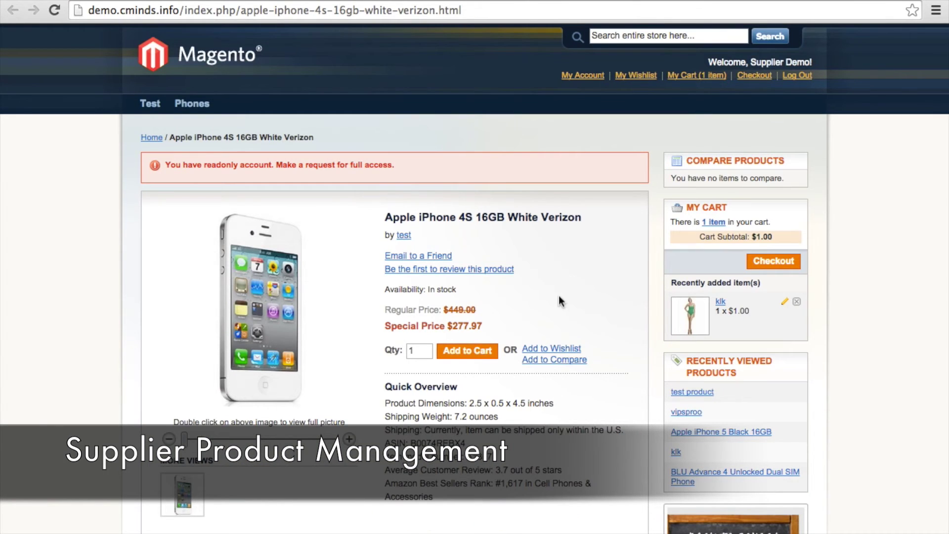
{"action": "scroll", "coordinate": [586, 320], "scroll_direction": "down", "scroll_amount": 1}
{"action": "scroll", "coordinate": [587, 320], "scroll_direction": "down", "scroll_amount": 3}
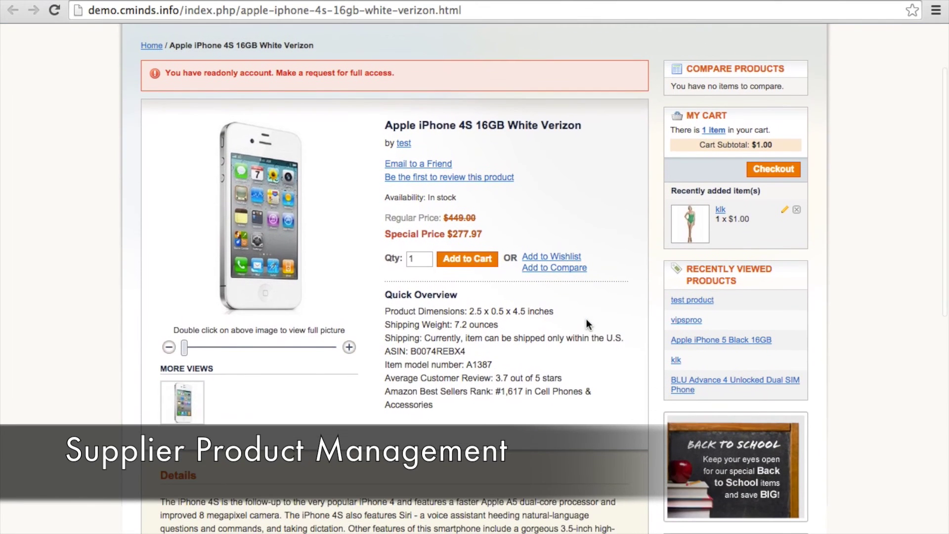
{"action": "scroll", "coordinate": [587, 320], "scroll_direction": "down", "scroll_amount": 3}
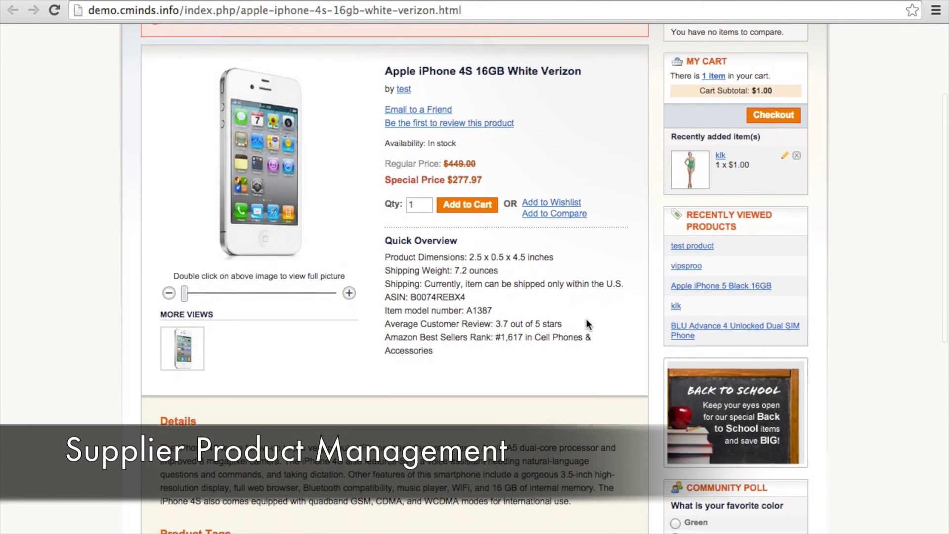
{"action": "scroll", "coordinate": [587, 320], "scroll_direction": "up", "scroll_amount": 3}
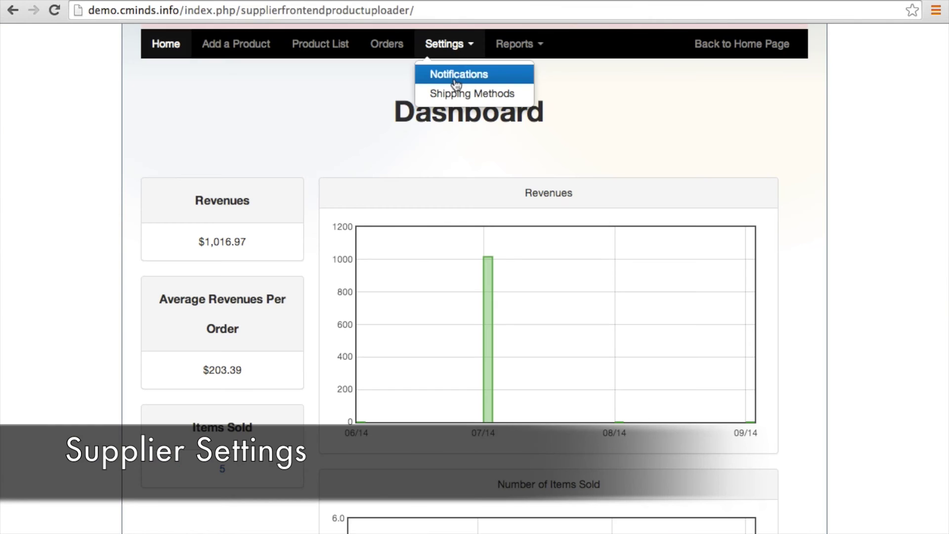
Review the supplier Notifications settings, then go to the Shipping Methods settings
{"action": "left_click", "coordinate": [456, 79]}
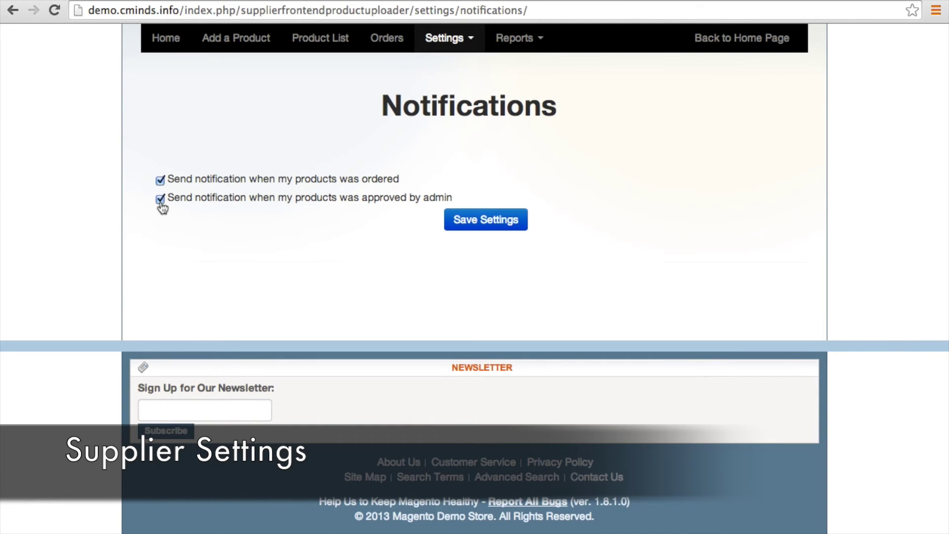
{"action": "scroll", "coordinate": [159, 214], "scroll_direction": "up", "scroll_amount": 2}
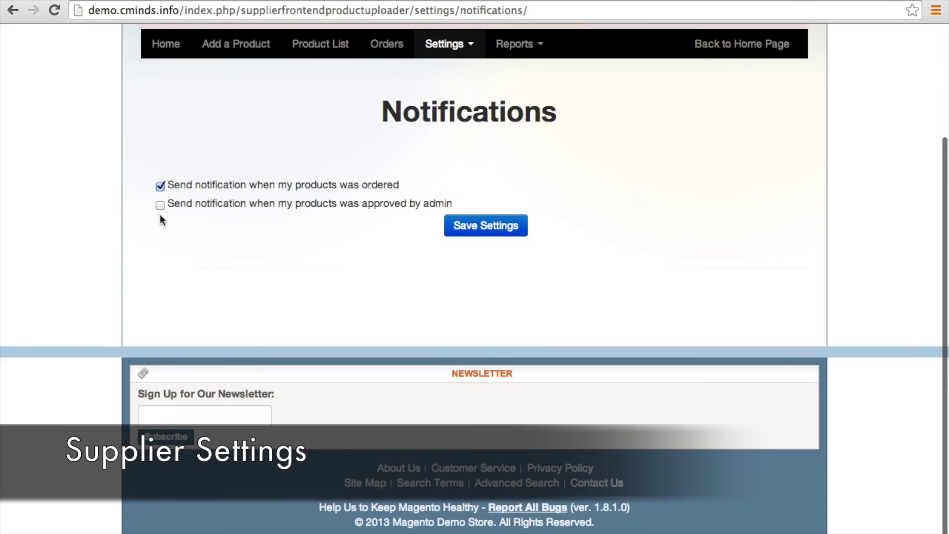
{"action": "left_click", "coordinate": [448, 49]}
{"action": "left_click", "coordinate": [473, 94]}
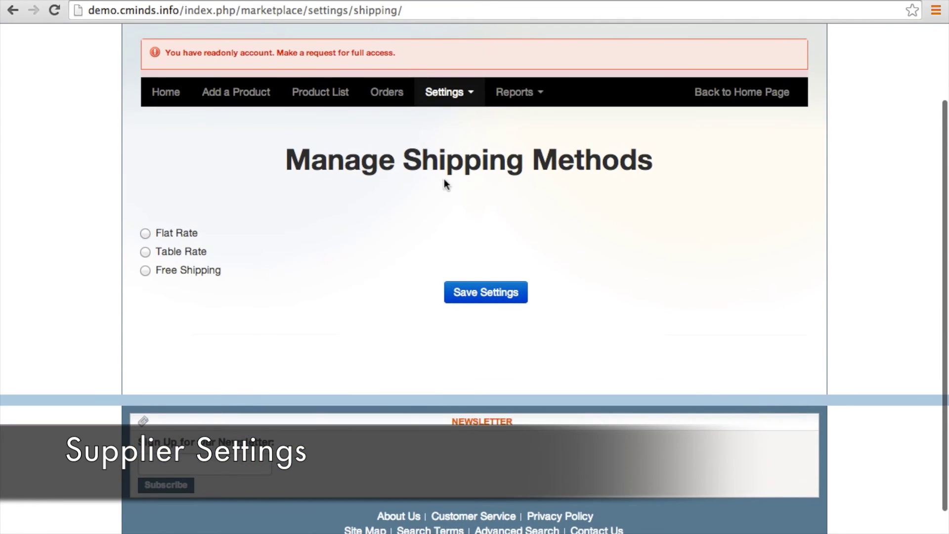
Run the Order Totals report with Month period for 06/01/2014 to 09/01/2014 and review the July 2014 row
{"action": "left_click", "coordinate": [520, 95]}
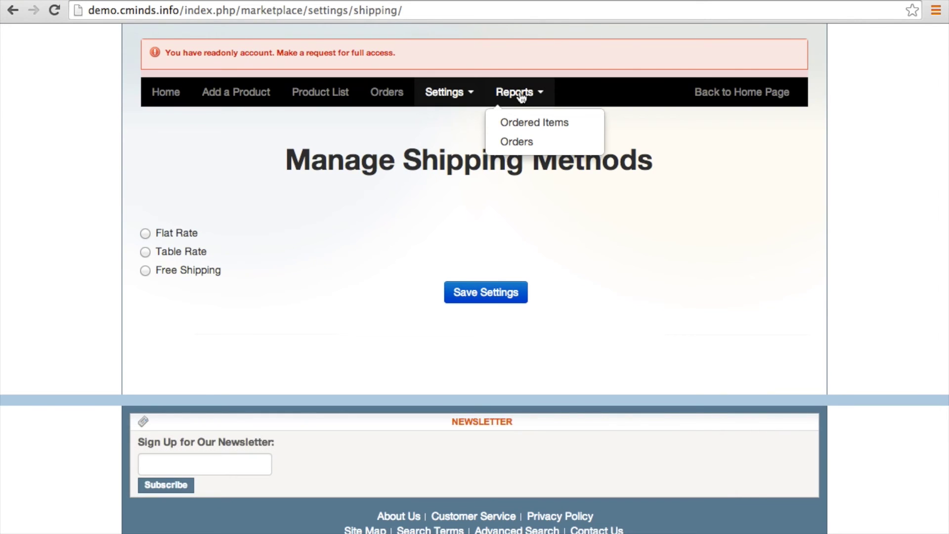
{"action": "left_click", "coordinate": [516, 142]}
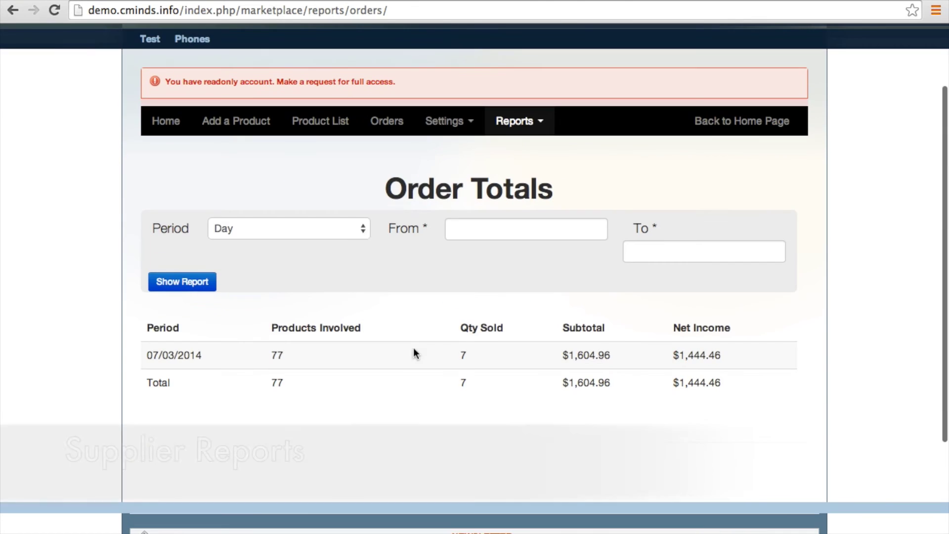
{"action": "left_click", "coordinate": [361, 230]}
{"action": "left_click", "coordinate": [352, 244]}
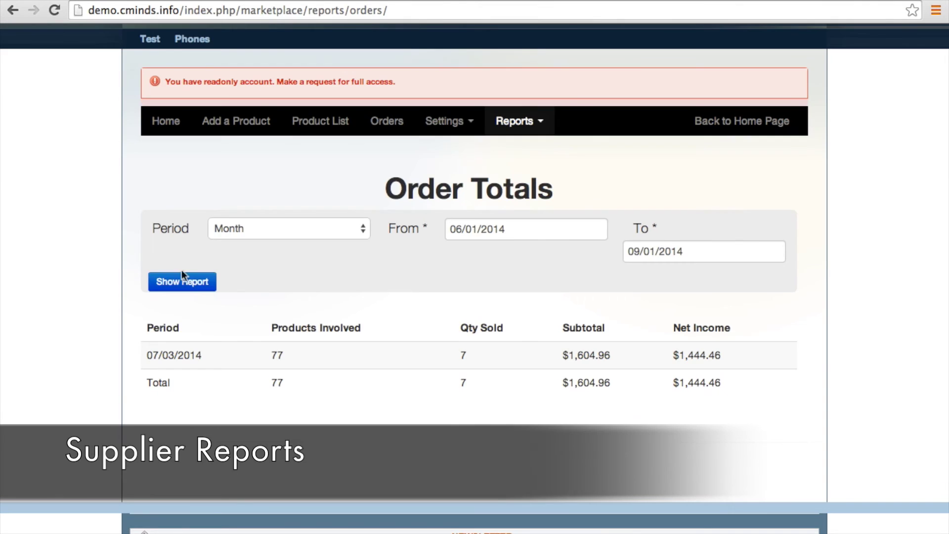
{"action": "left_click", "coordinate": [182, 282]}
{"action": "scroll", "coordinate": [111, 356], "scroll_direction": "down", "scroll_amount": 2}
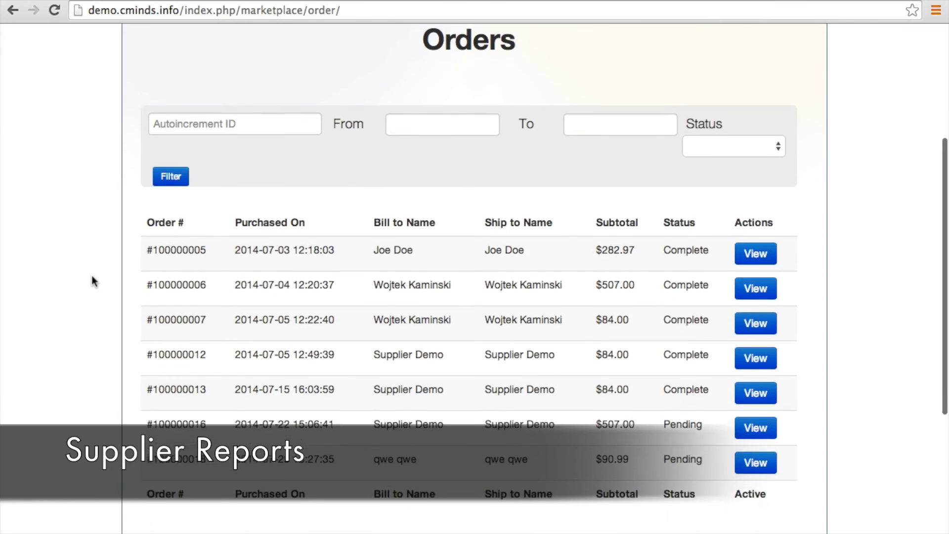
{"action": "scroll", "coordinate": [92, 278], "scroll_direction": "down", "scroll_amount": 2}
Try the ID, From date, To date and Status filters on the supplier's orders list
{"action": "scroll", "coordinate": [93, 281], "scroll_direction": "down", "scroll_amount": 1}
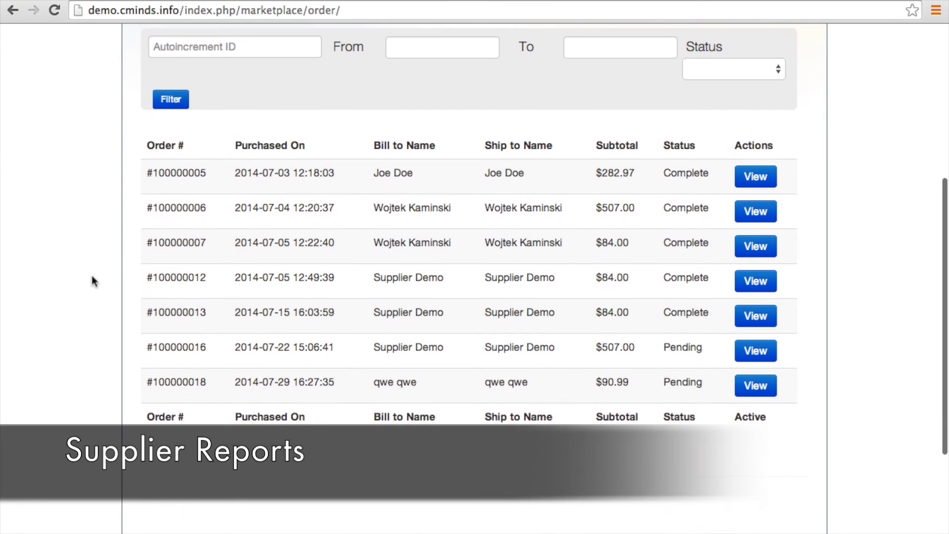
{"action": "left_click", "coordinate": [282, 54]}
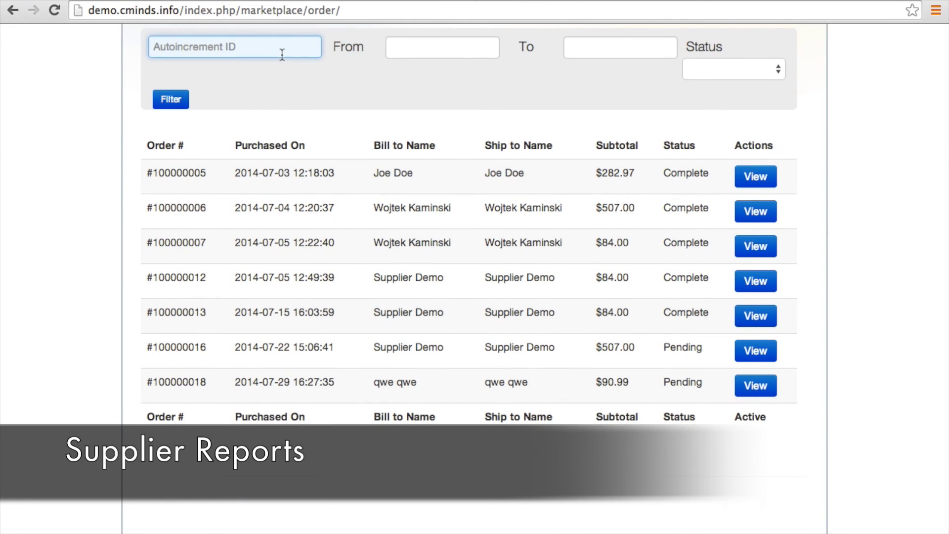
{"action": "left_click", "coordinate": [430, 53]}
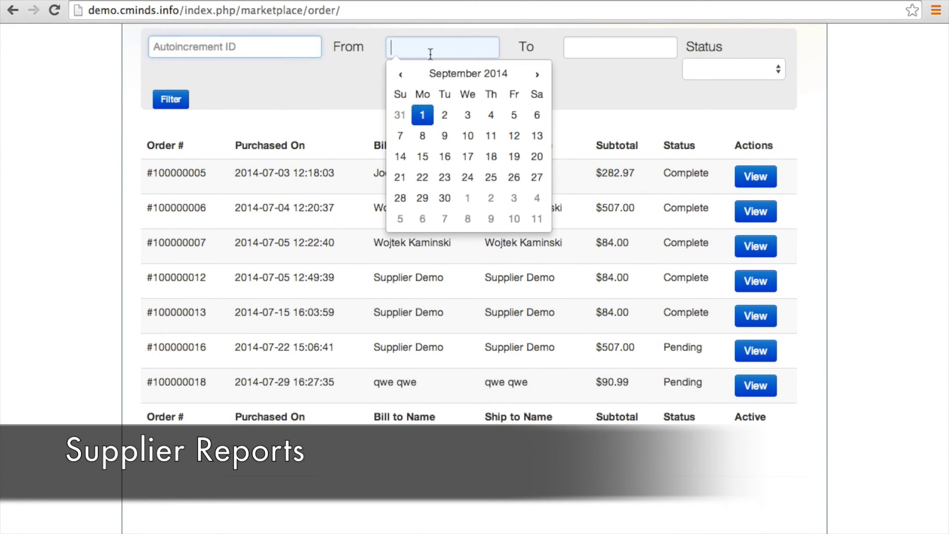
{"action": "left_click", "coordinate": [590, 49]}
{"action": "left_click", "coordinate": [761, 67]}
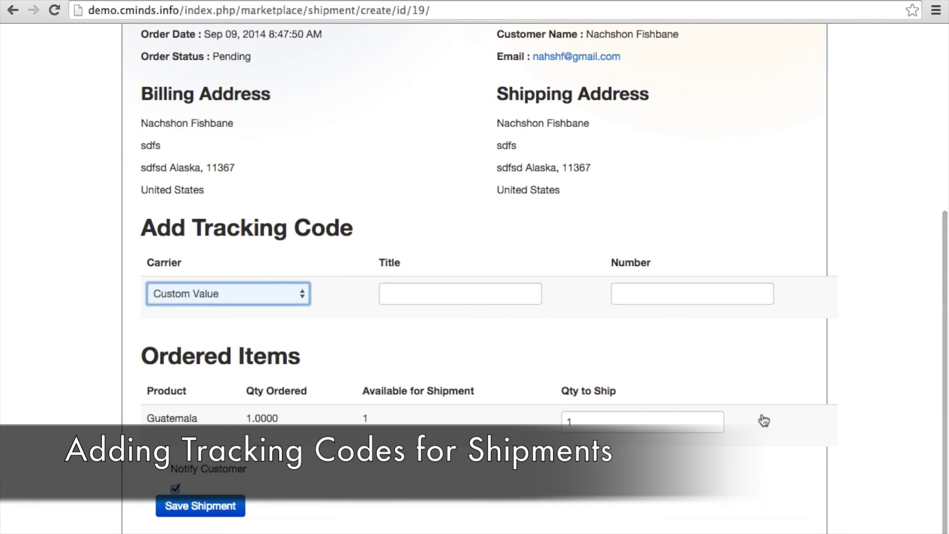
Fill the tracking code with carrier United Parcel Service, title UPS and number ZYX10293
{"action": "left_click", "coordinate": [273, 301]}
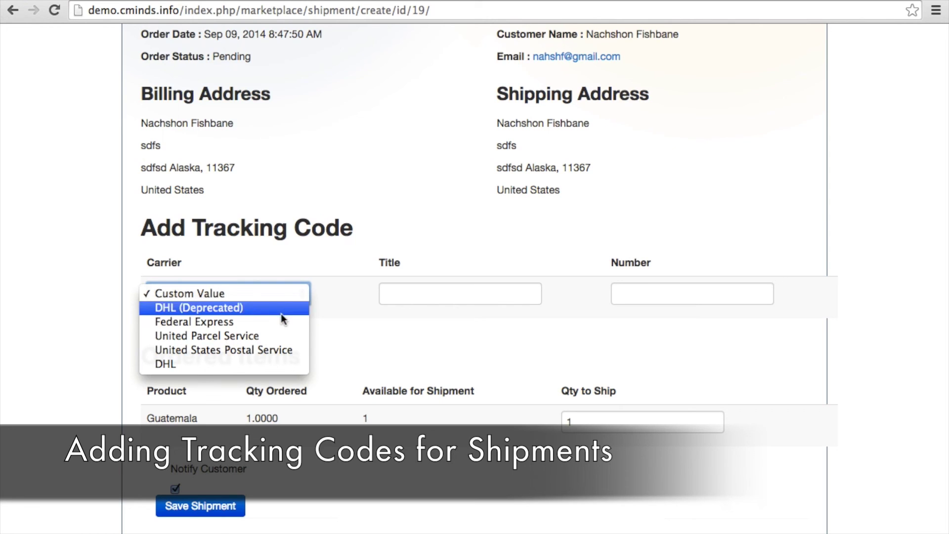
{"action": "left_click", "coordinate": [275, 337]}
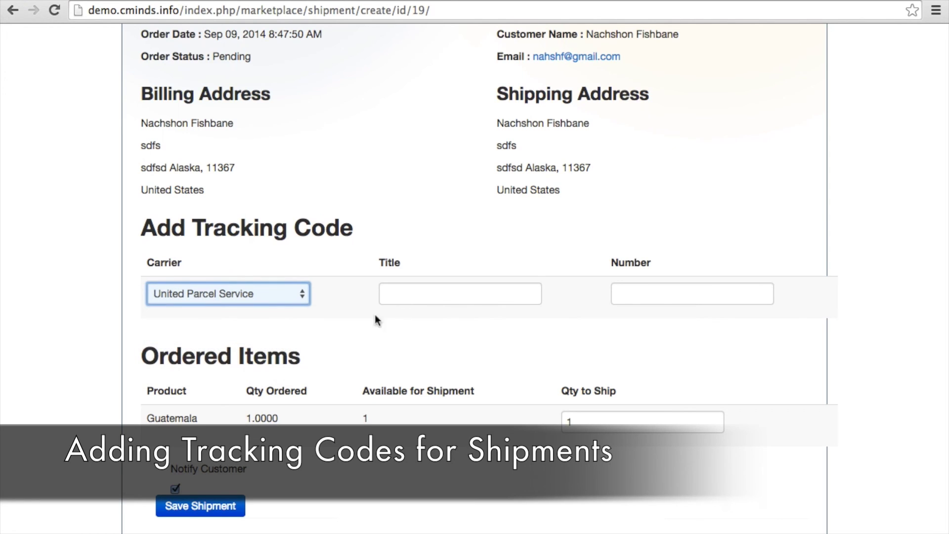
{"action": "left_click", "coordinate": [442, 292]}
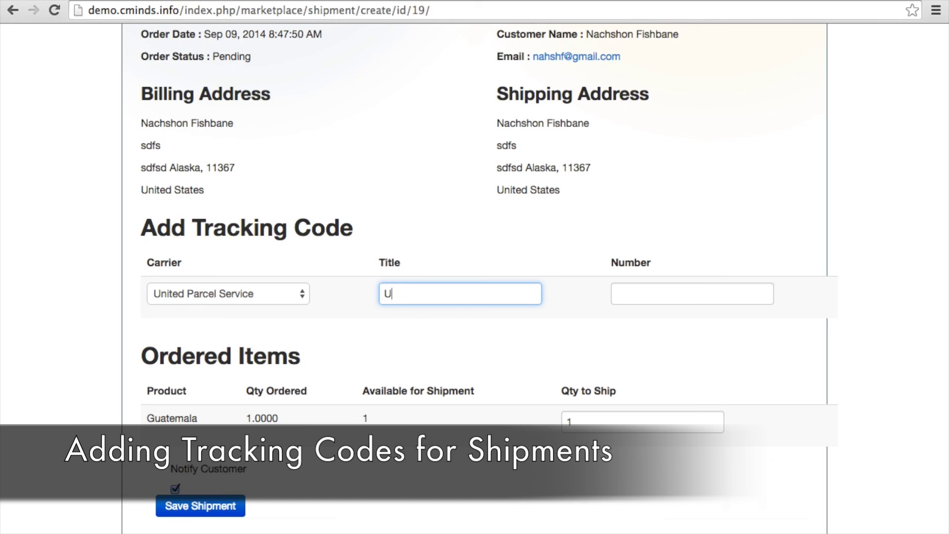
{"action": "left_click", "coordinate": [668, 296]}
{"action": "type", "text": "ZYX10293"}
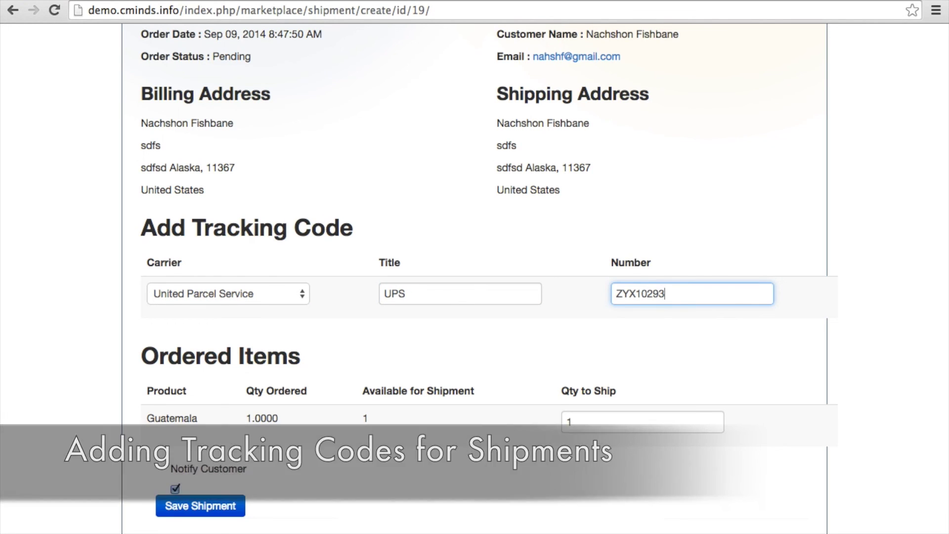
{"action": "left_click", "coordinate": [839, 324]}
{"action": "scroll", "coordinate": [793, 385], "scroll_direction": "down", "scroll_amount": 1}
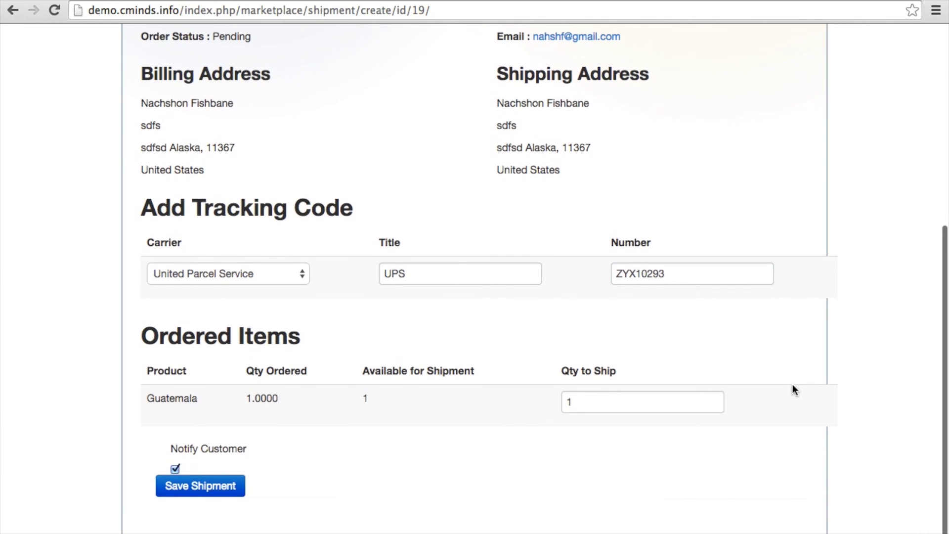